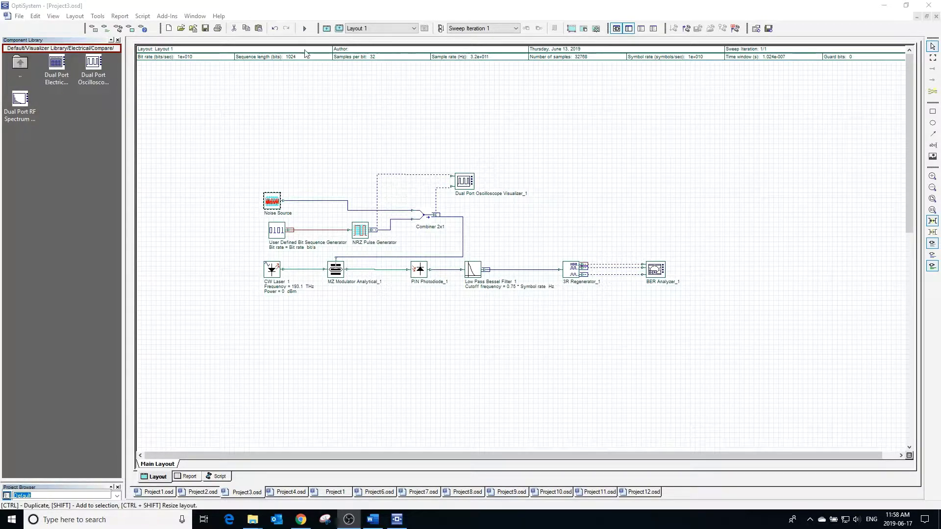
Step: Open the Project3.osd calculation dialog set to calculate the whole project
click(304, 28)
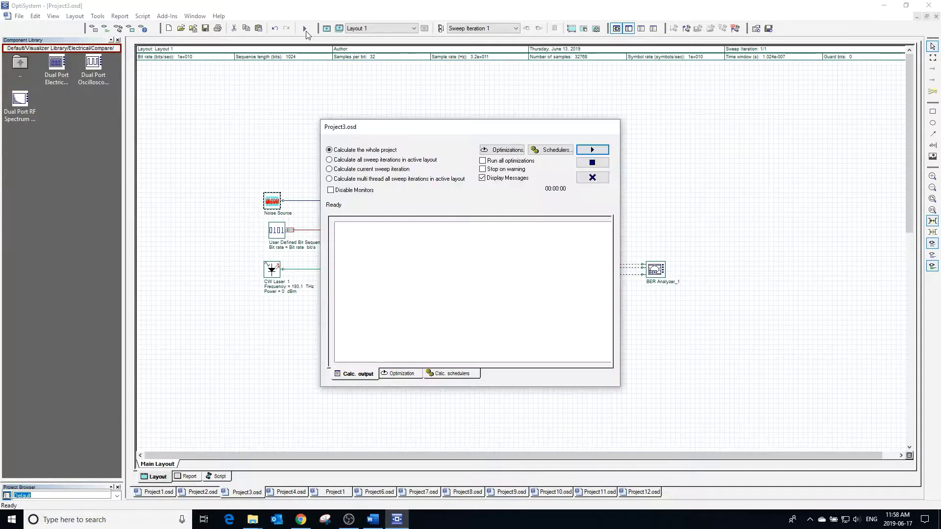
Step: Calculate the whole project, then review the oscilloscope traces and BER eye diagram (max Q ≈ 268)
click(581, 147)
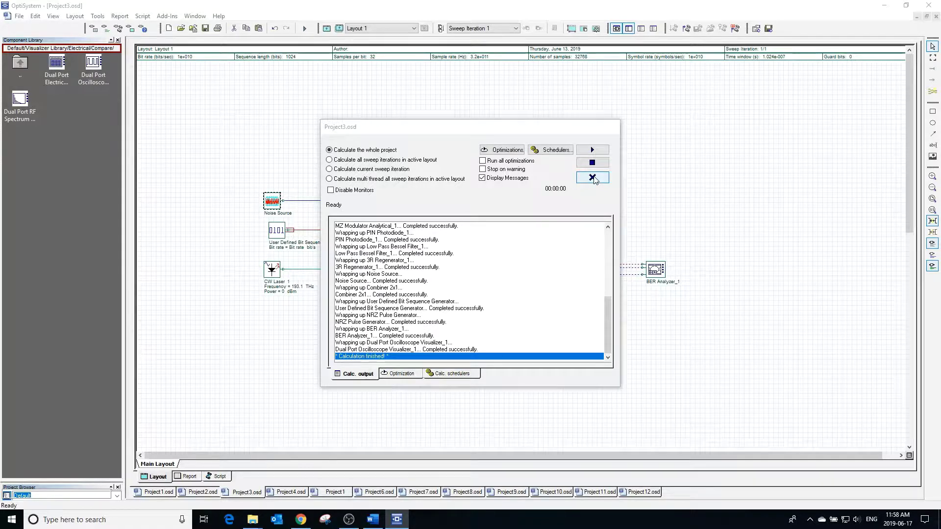
click(593, 178)
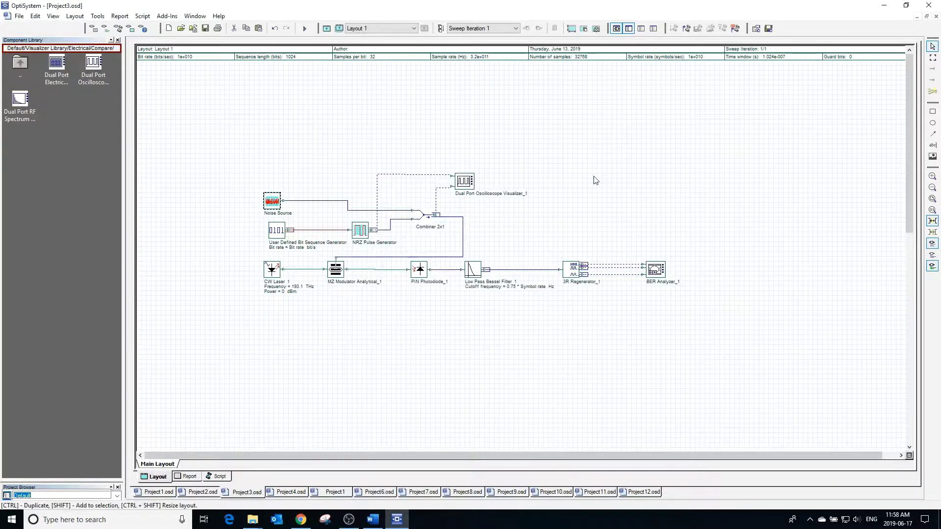
double_click(474, 186)
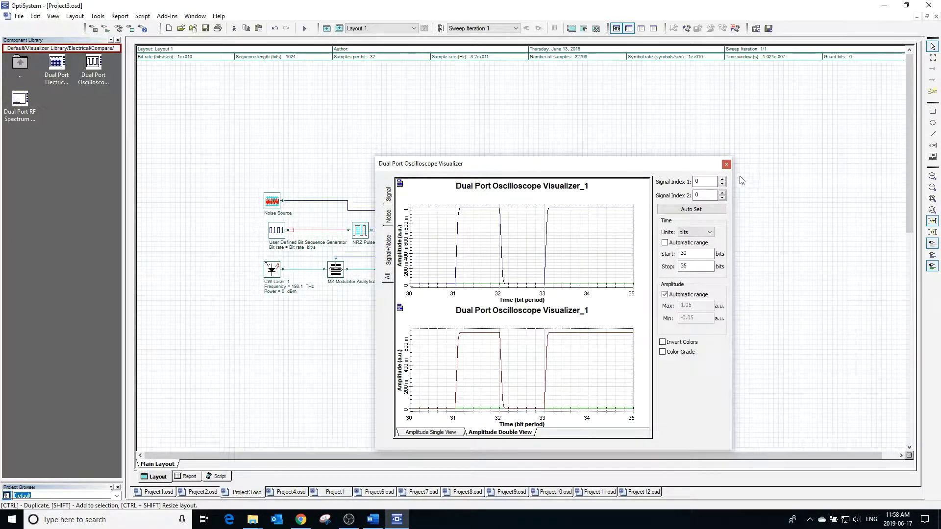
click(726, 166)
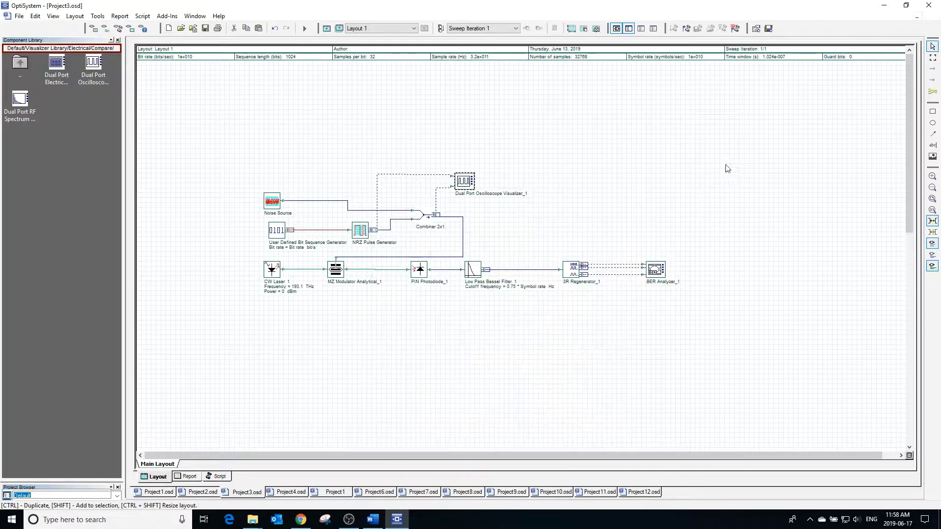
double_click(658, 272)
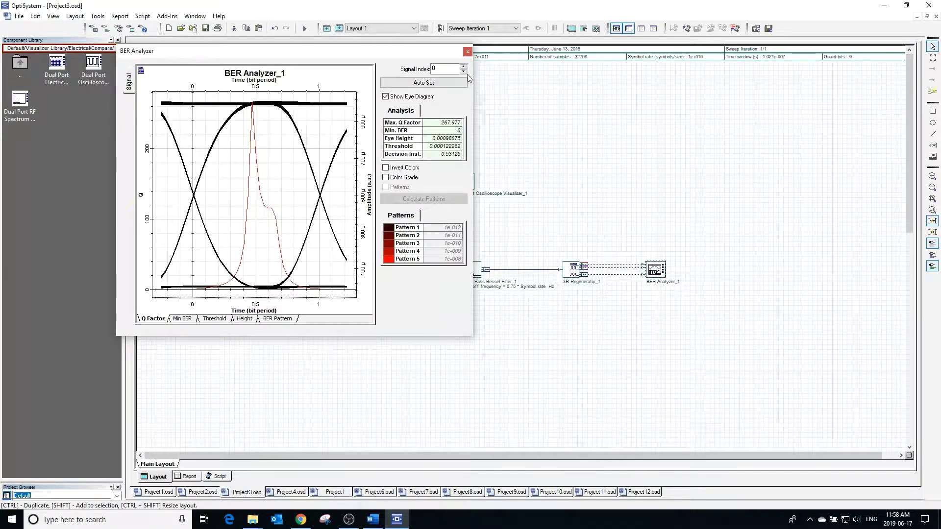
click(468, 51)
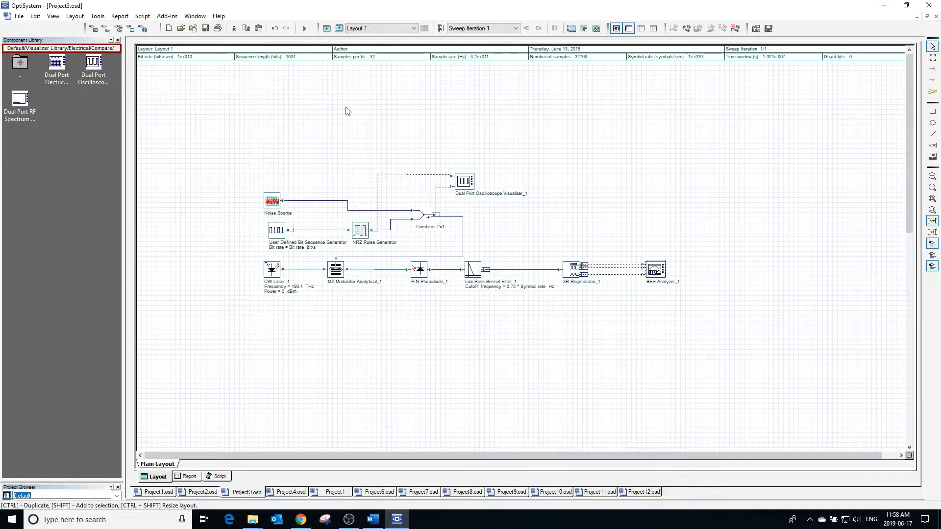
Step: Change the Noise Source's Main-tab noise power value from -60 to 10 dBm
double_click(272, 201)
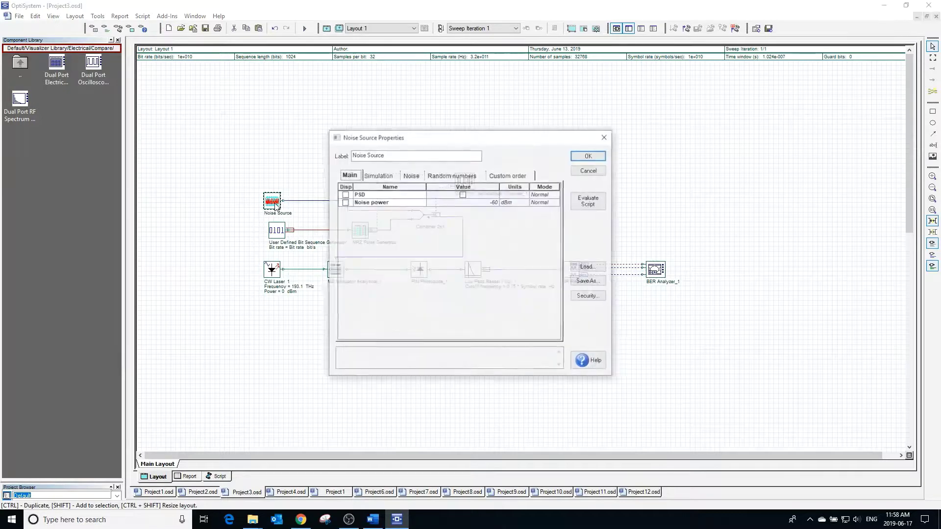
click(495, 203)
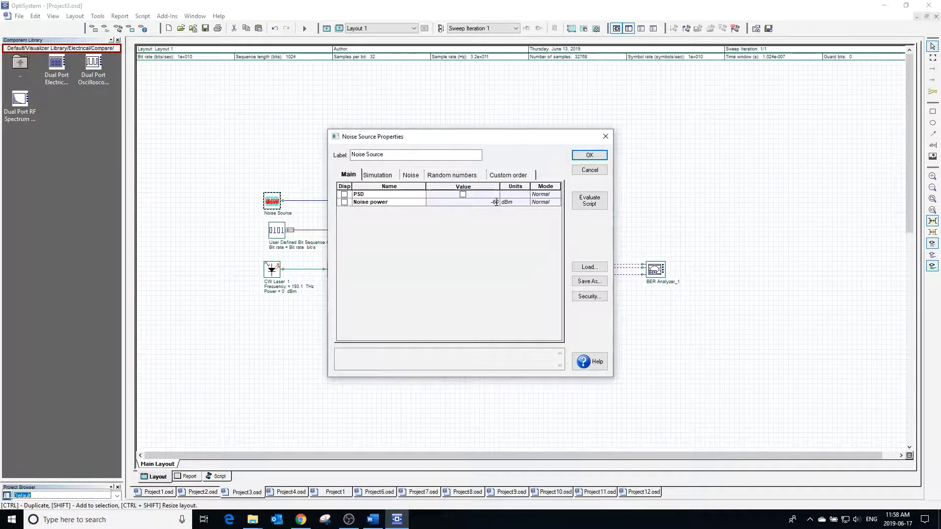
key(BackSpace)
key(BackSpace)
text(1)
click(588, 155)
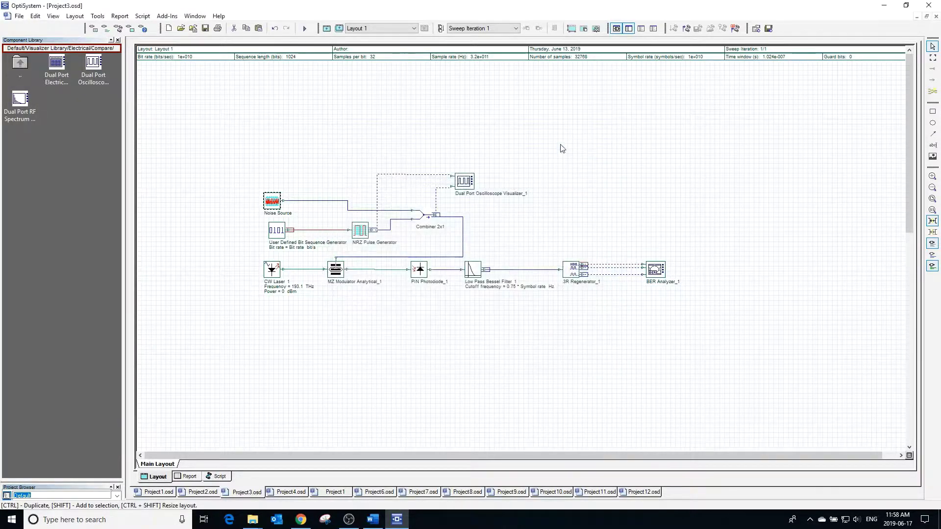
Step: Recalculate with 10 dBm noise, compare Signal+Noise and All oscilloscope traces, and check the BER eye (Q ≈ 28.8)
click(303, 30)
click(593, 149)
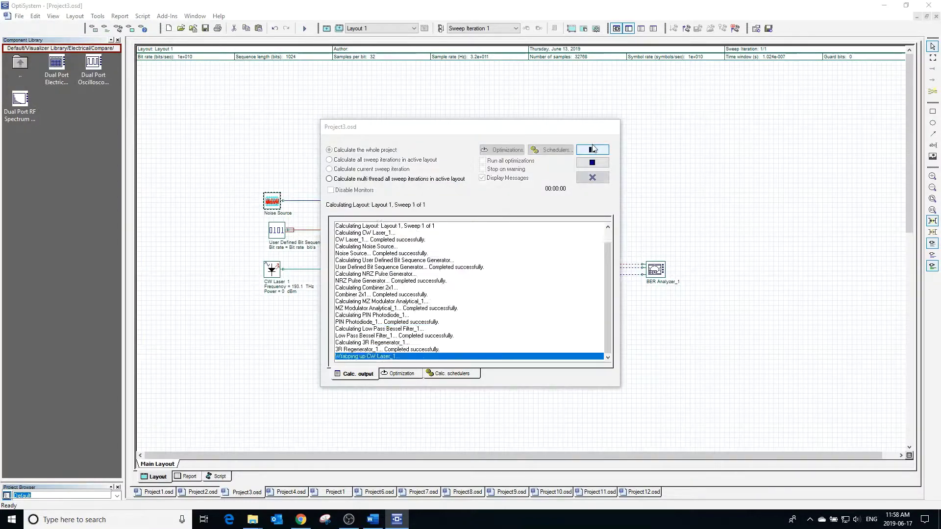
double_click(465, 183)
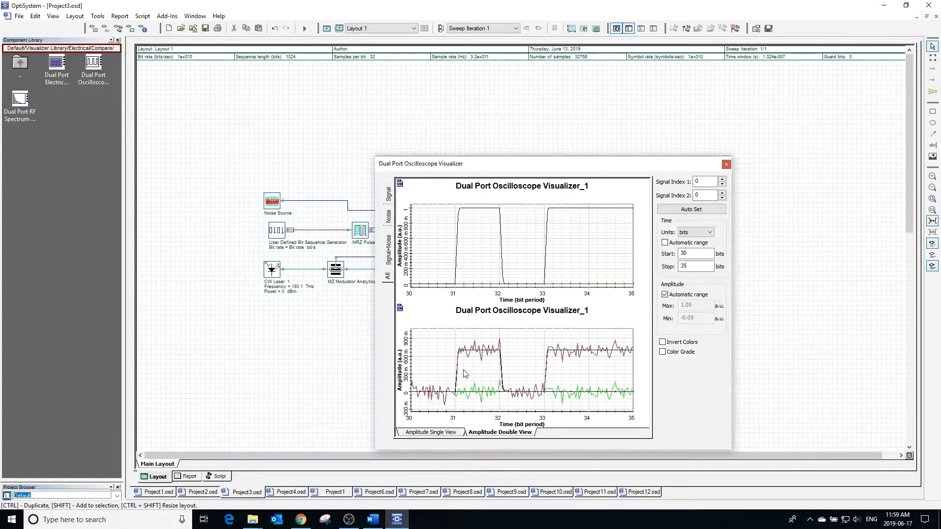
click(391, 254)
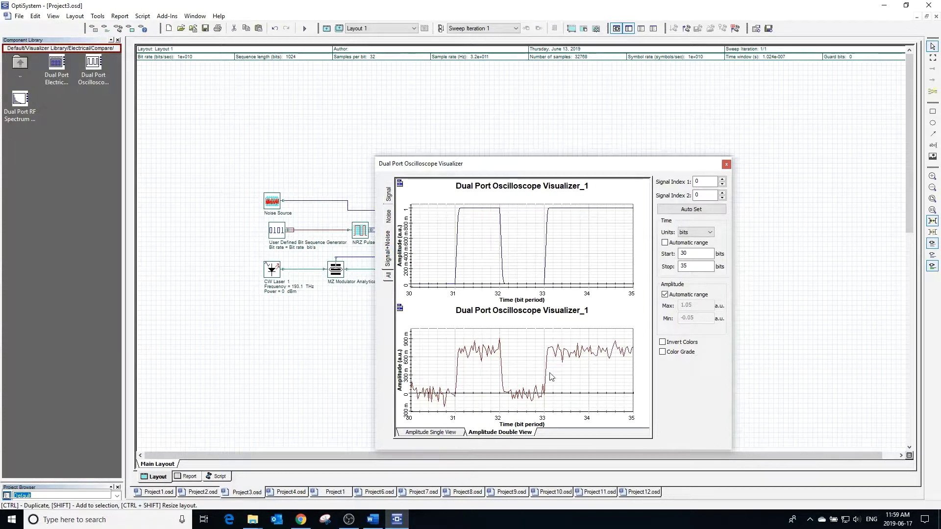
click(388, 276)
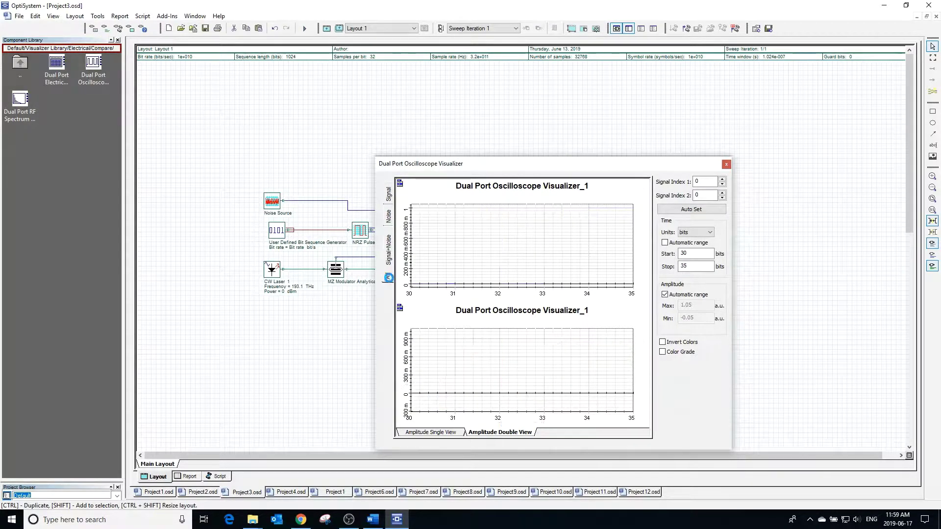
click(727, 165)
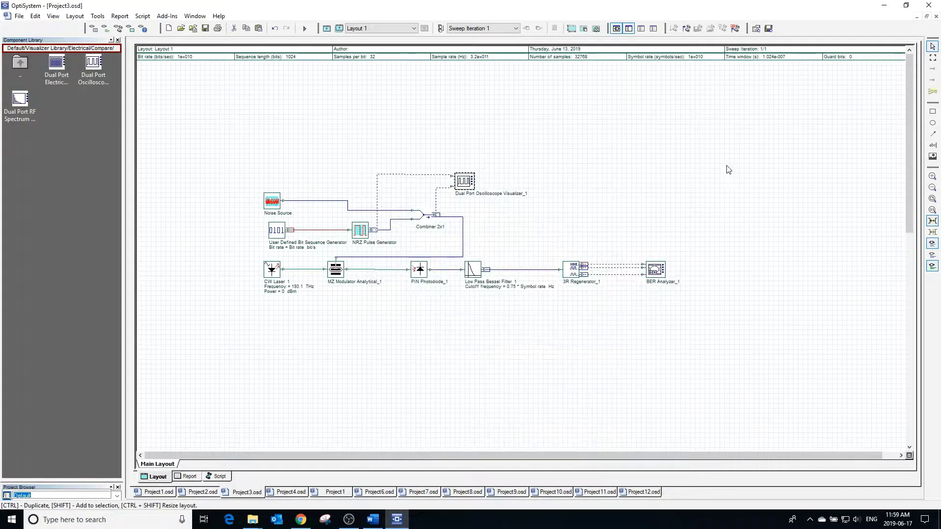
double_click(659, 271)
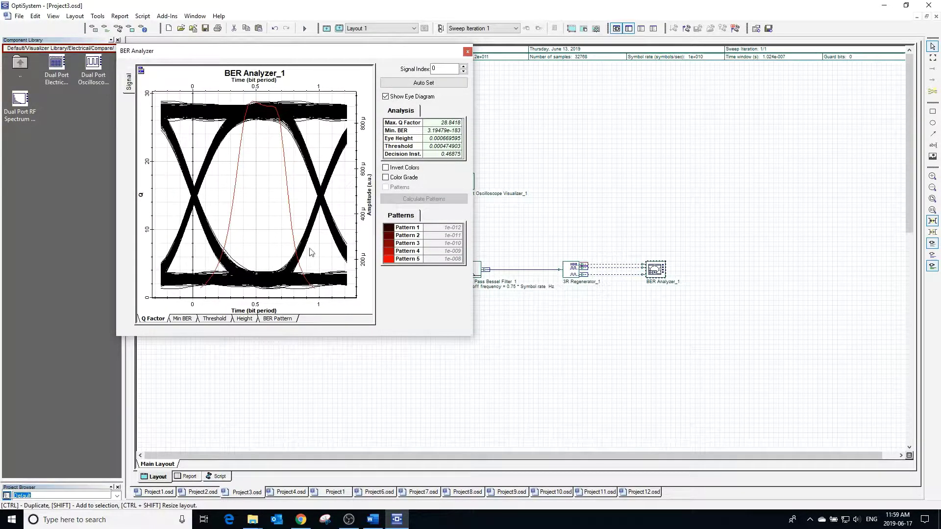
click(467, 52)
Step: Enable 'Add noise to signal' on the Noise Source's Noise tab
double_click(273, 205)
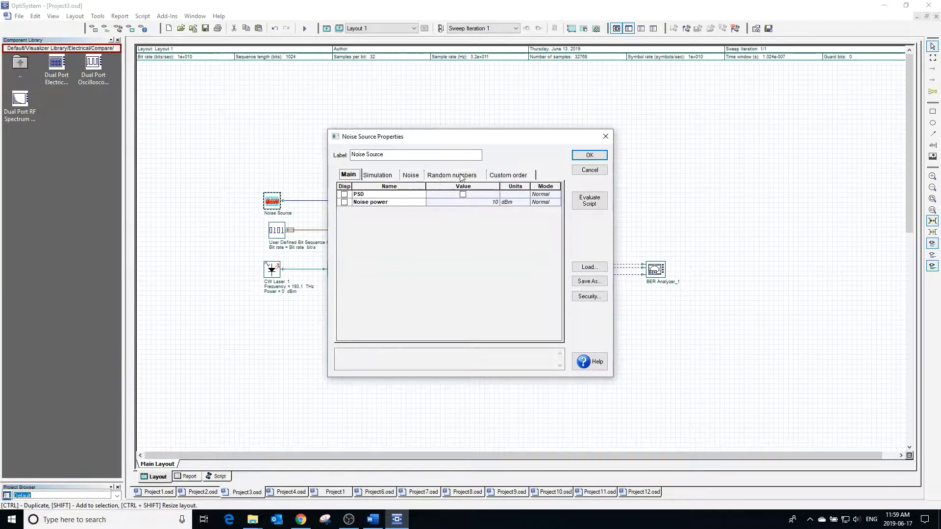
click(418, 176)
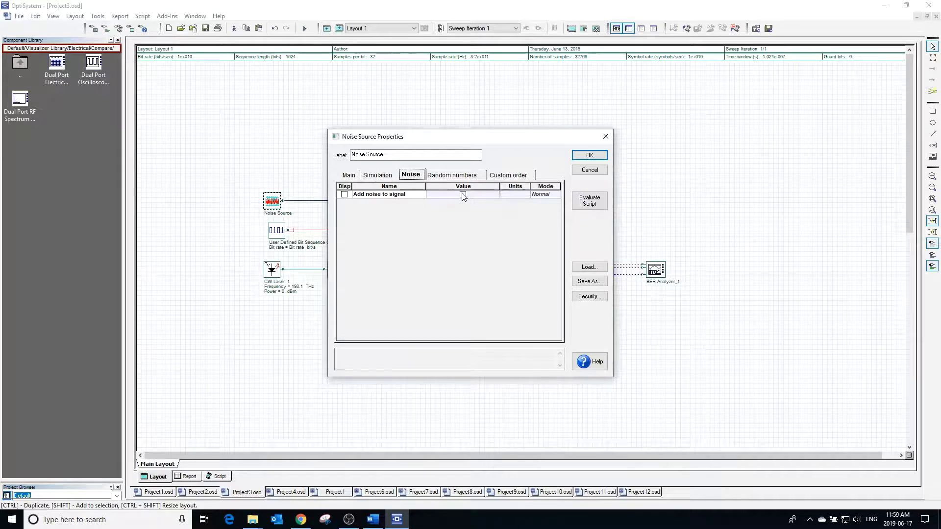
click(462, 195)
click(575, 156)
Step: Recalculate the project and review all the oscilloscope traces
click(304, 28)
click(592, 149)
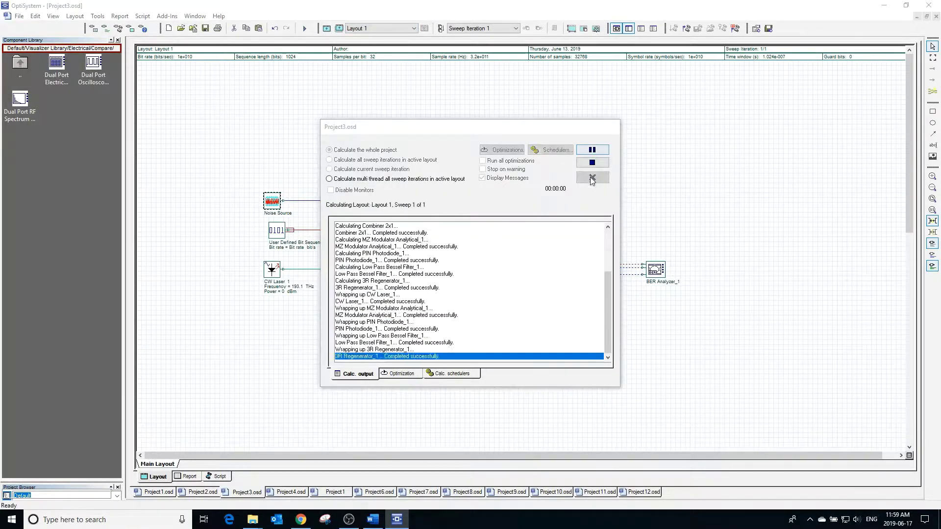
click(591, 178)
double_click(469, 182)
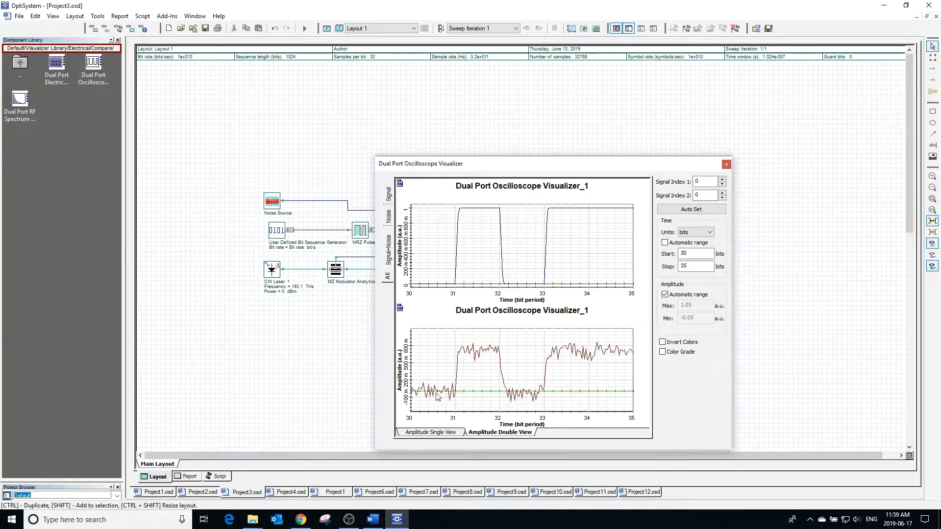
click(388, 276)
click(726, 166)
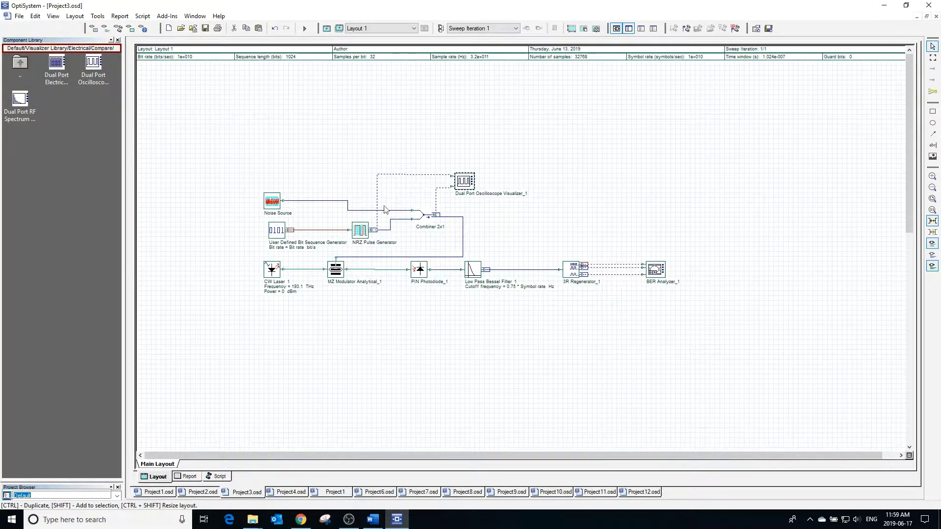
Step: Turn on PSD mode on the Noise Source's Main tab
double_click(273, 203)
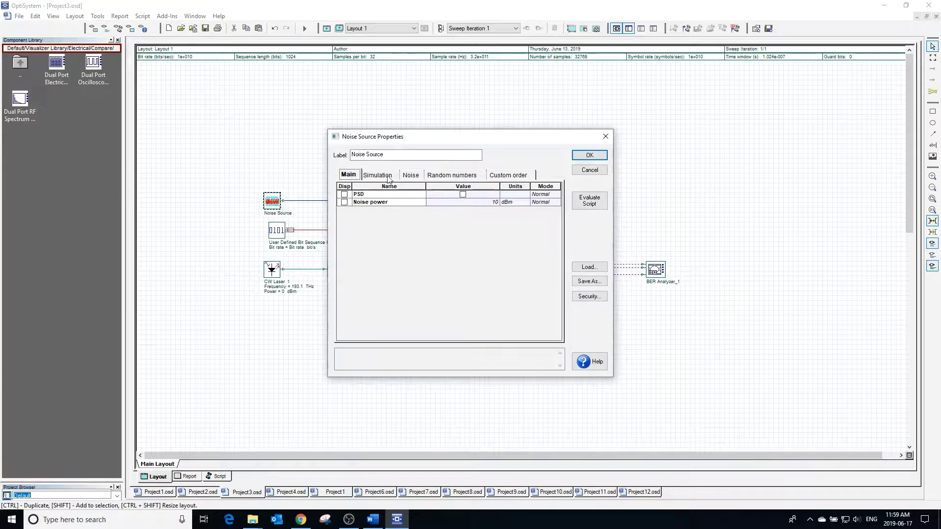
click(463, 195)
click(588, 156)
Step: Recalculate and check the oscilloscope's lower trace showing only tiny noise around zero
click(304, 28)
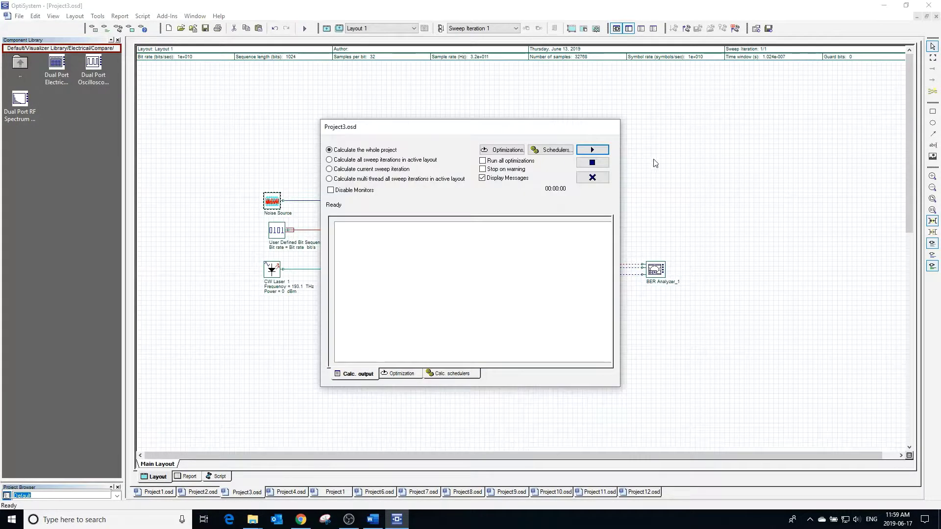
click(593, 150)
click(581, 178)
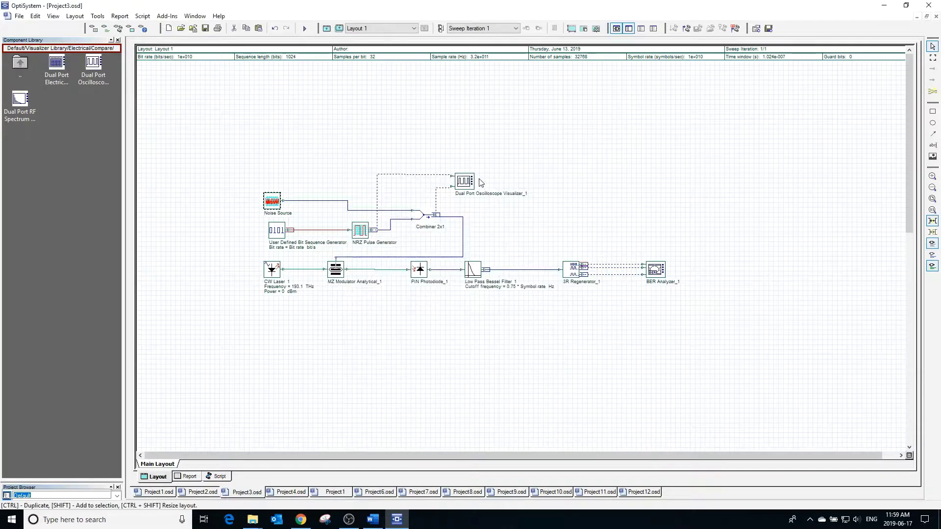
double_click(466, 183)
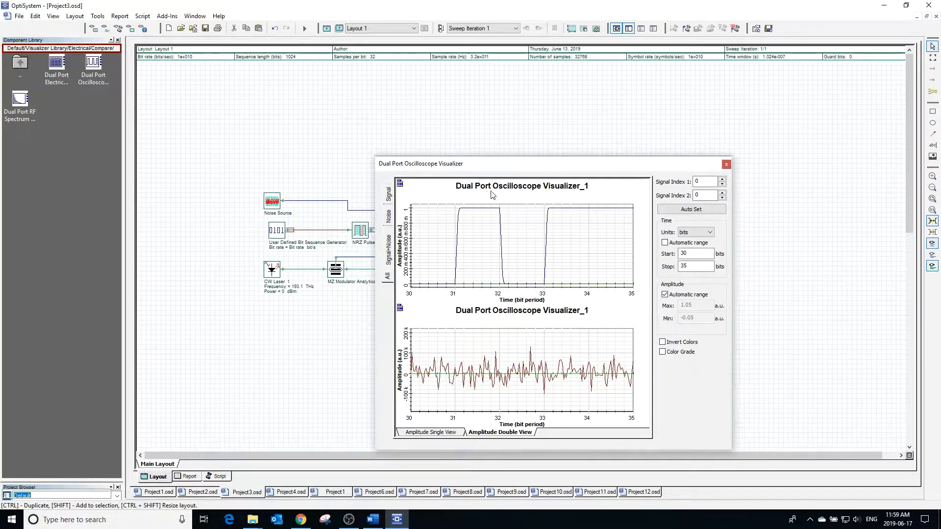
click(727, 165)
Step: Lower the Noise Source noise power to -91 dBm, recalculate, and check the oscilloscope traces
double_click(272, 202)
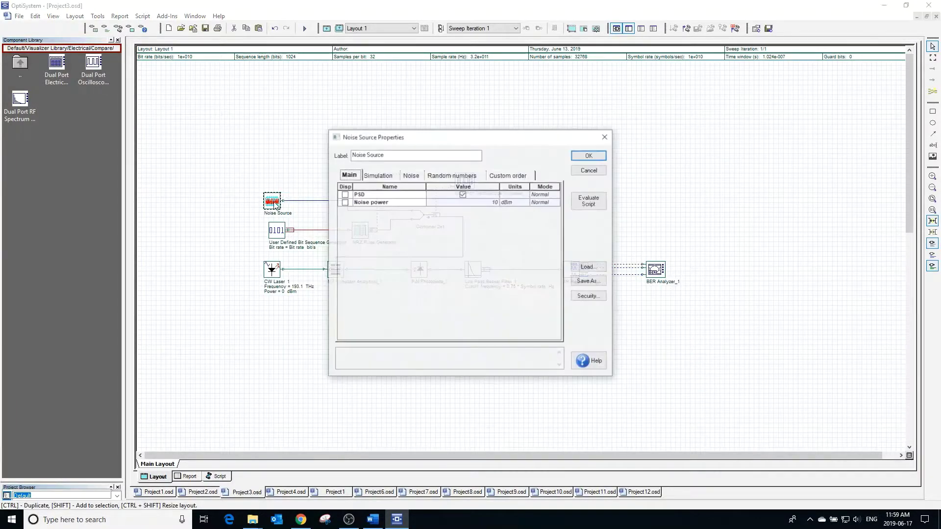
click(496, 202)
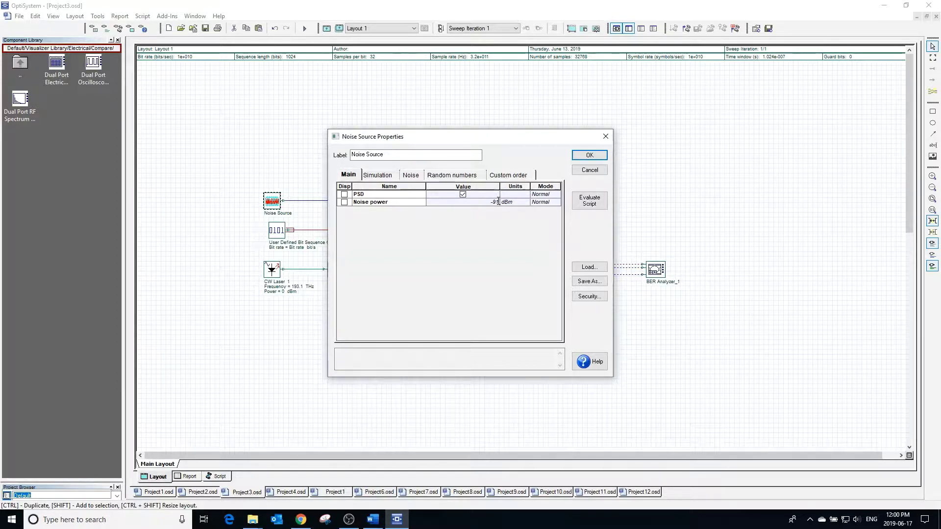
click(592, 155)
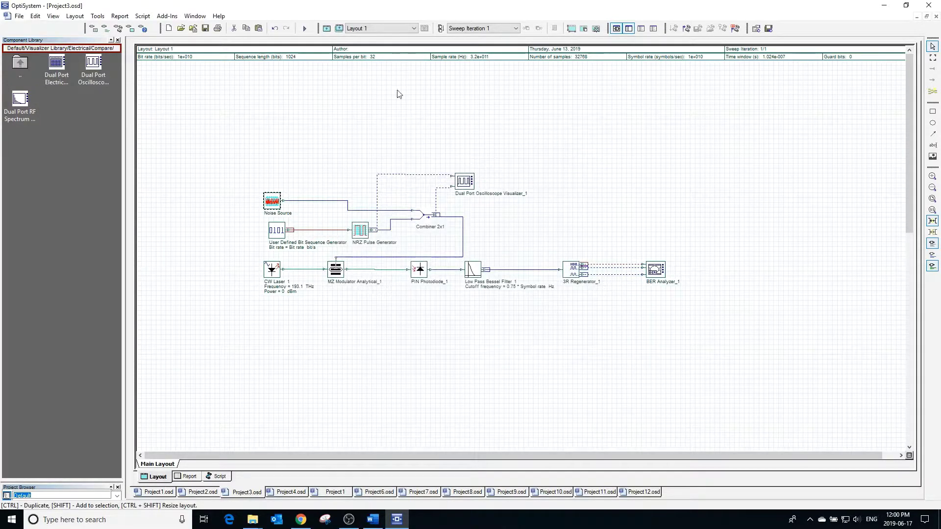
click(304, 29)
click(592, 150)
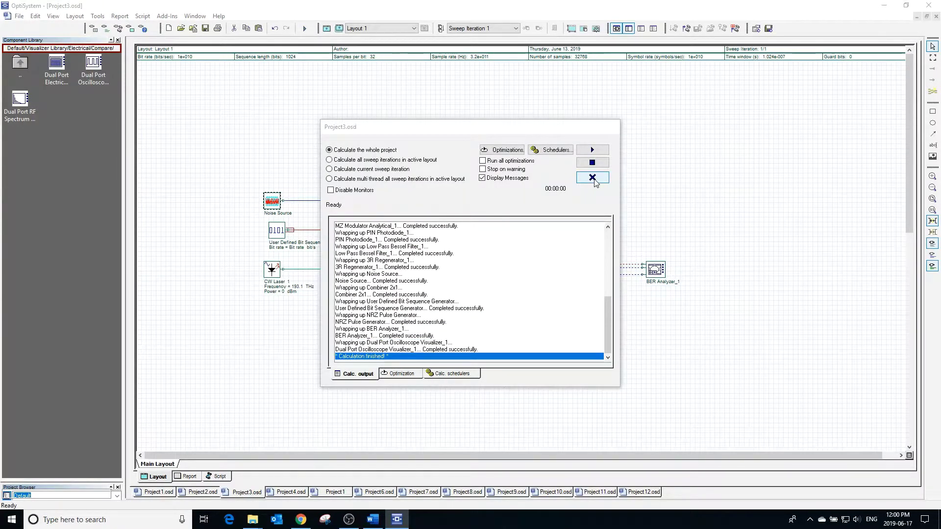
click(592, 178)
double_click(459, 186)
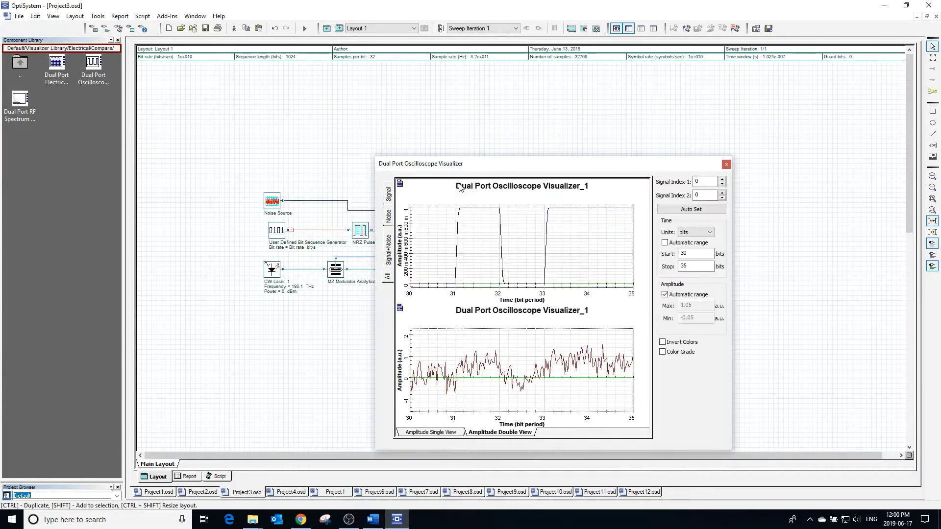
click(726, 166)
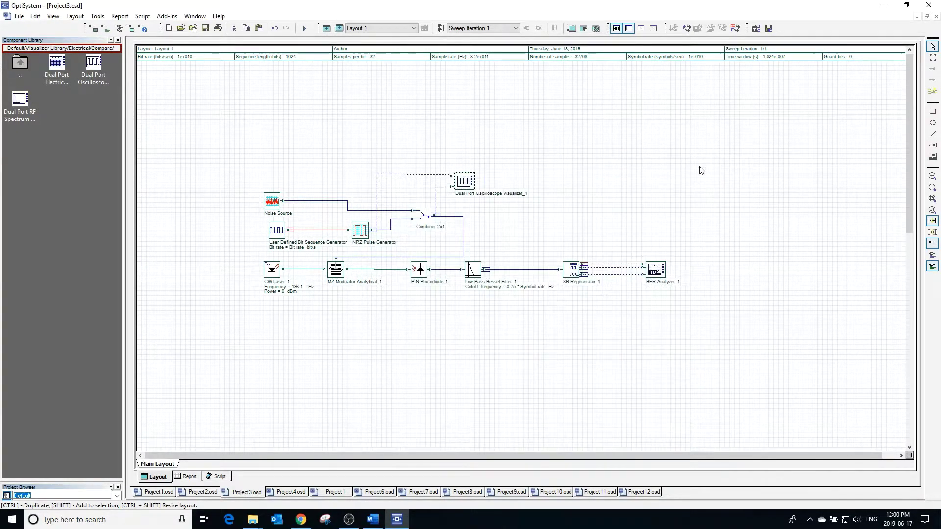
Step: Recalculate with the Noise Source at -101 dBm and review oscilloscope traces and BER eye (max Q 17.02)
double_click(272, 202)
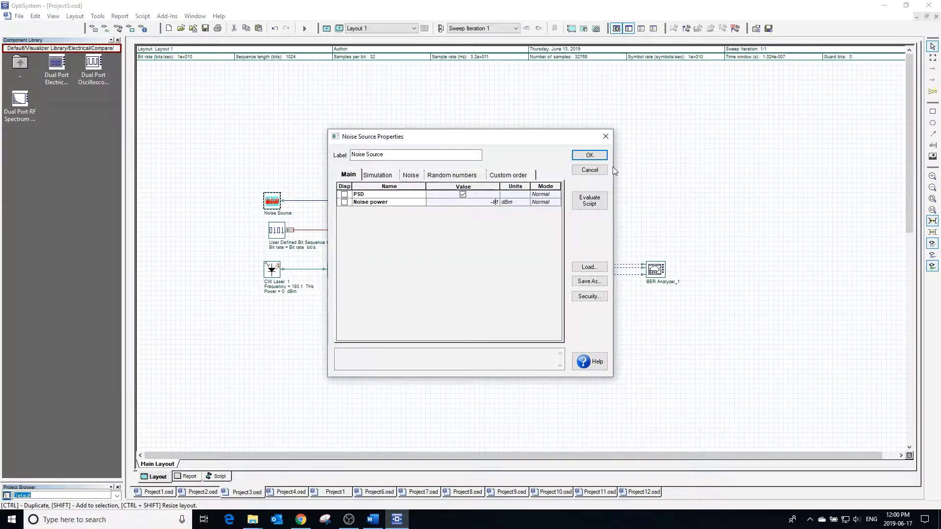
click(589, 157)
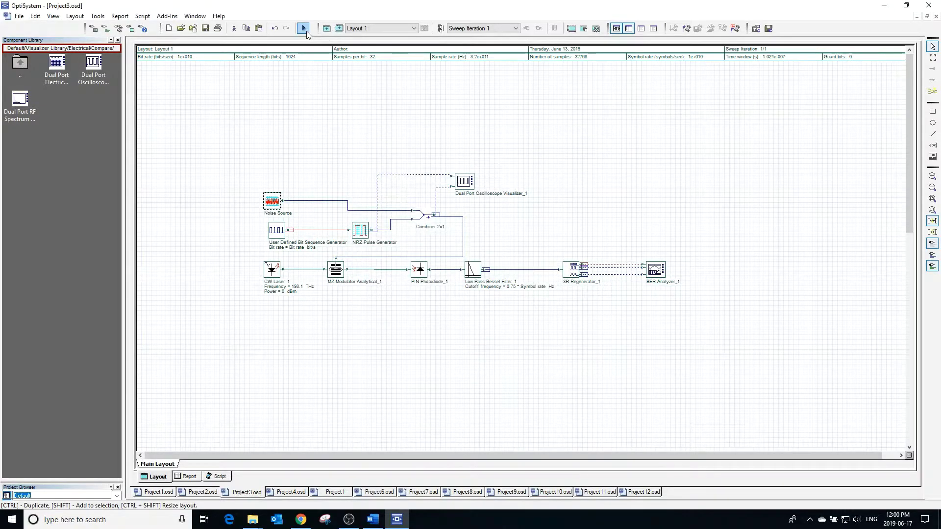
click(305, 28)
click(581, 149)
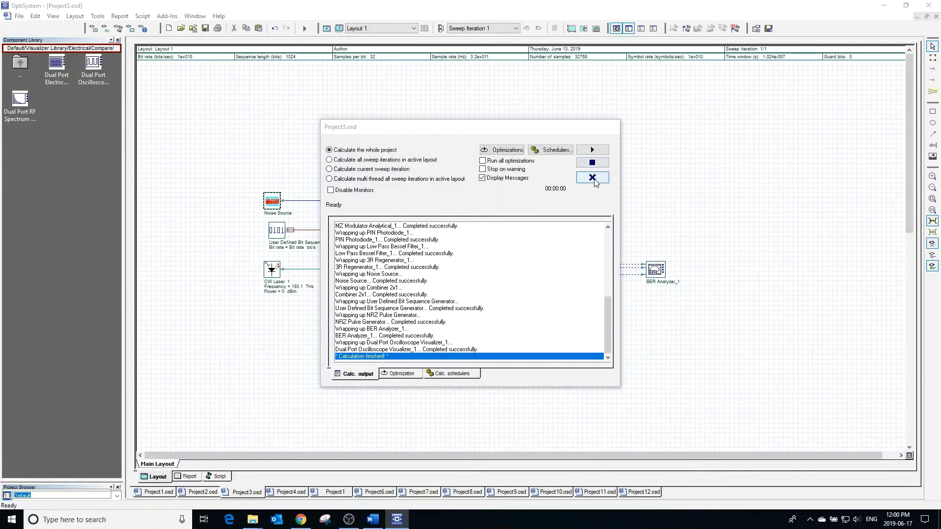
double_click(459, 186)
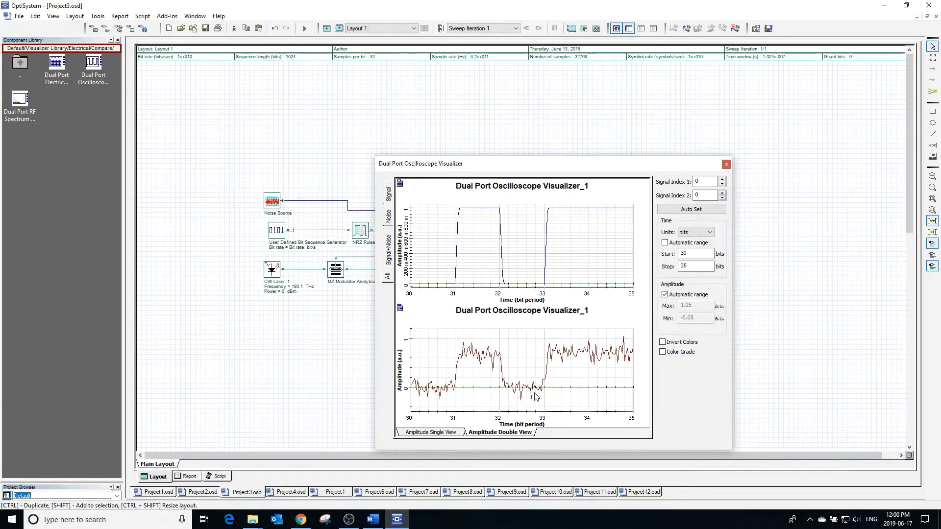
click(726, 164)
double_click(656, 271)
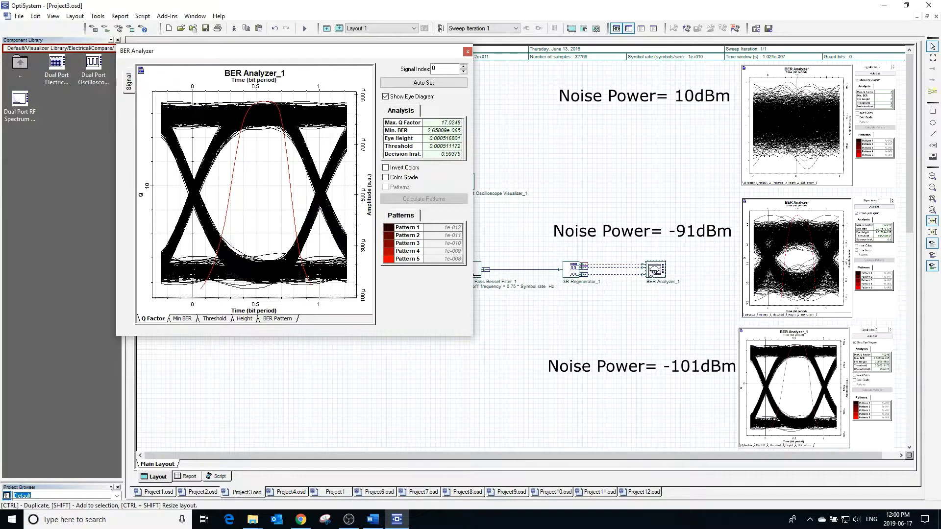
click(467, 52)
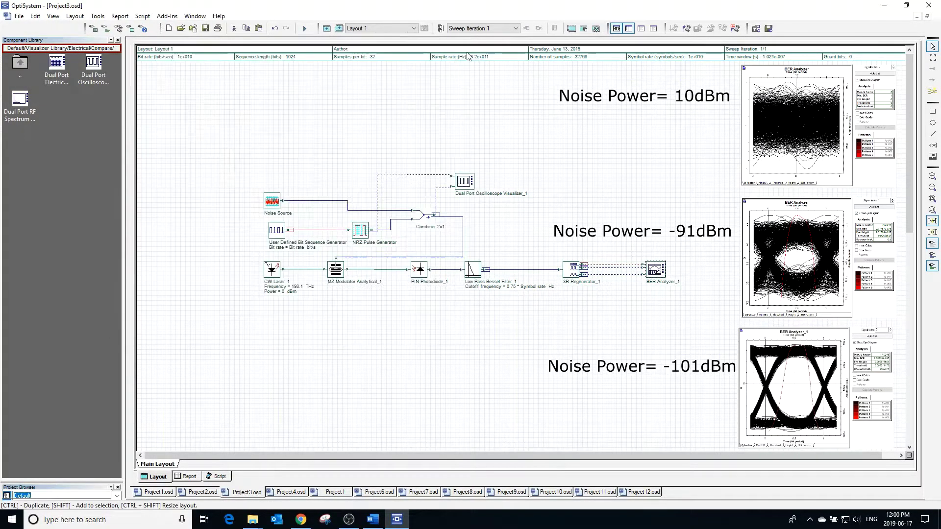
Step: Switch the Noise Source noise power units from dBm to W (79.4328234724282e-015 W)
double_click(272, 203)
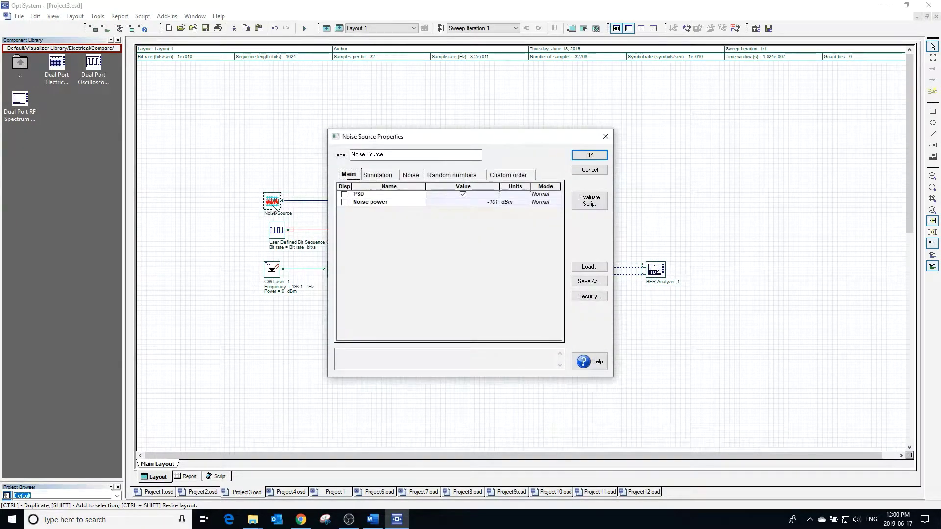
click(521, 203)
click(514, 215)
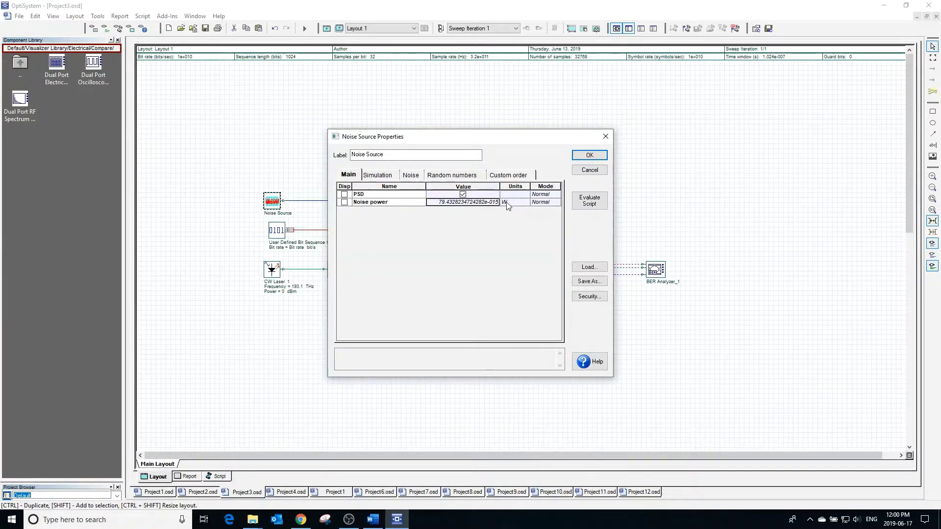
Step: Evaluate the Noise Source's Sample rate script on the Simulation tab, leaving it at 320e+009 Hz
click(378, 177)
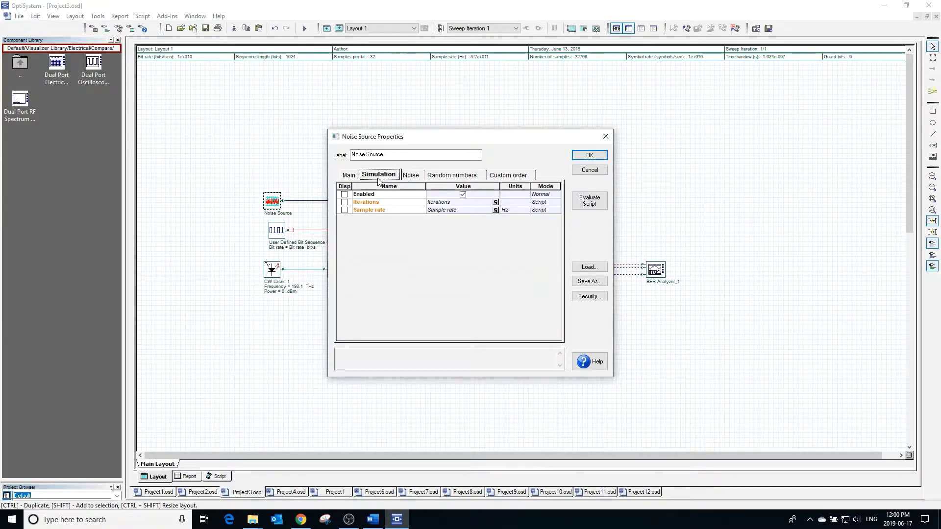
click(496, 210)
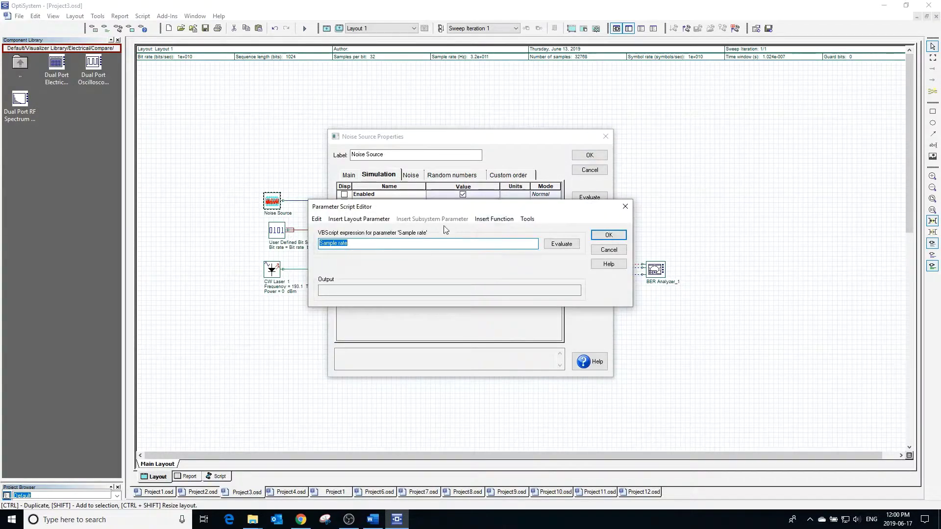
click(551, 249)
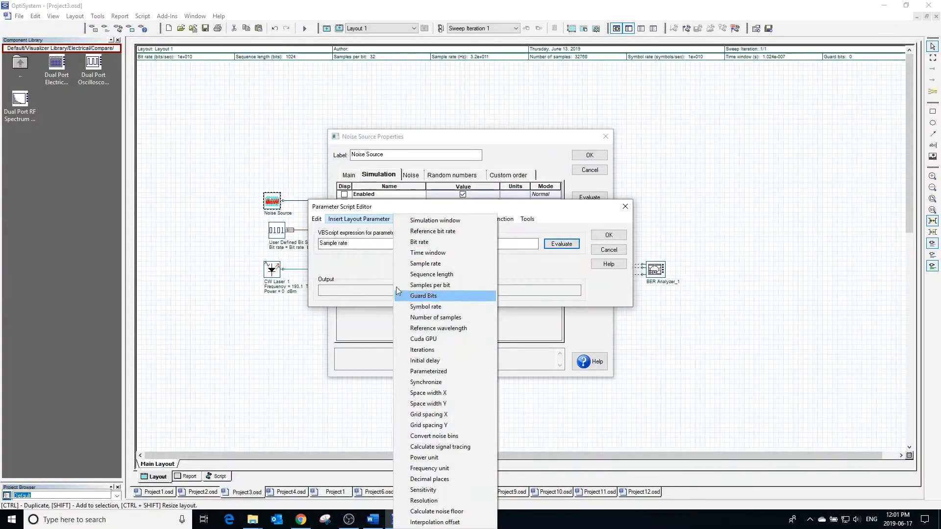
click(378, 270)
click(494, 219)
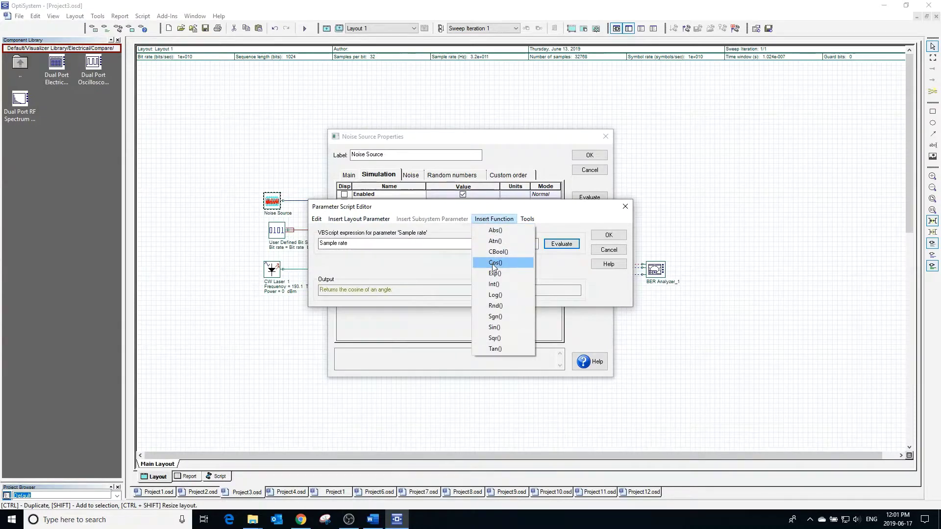
click(452, 266)
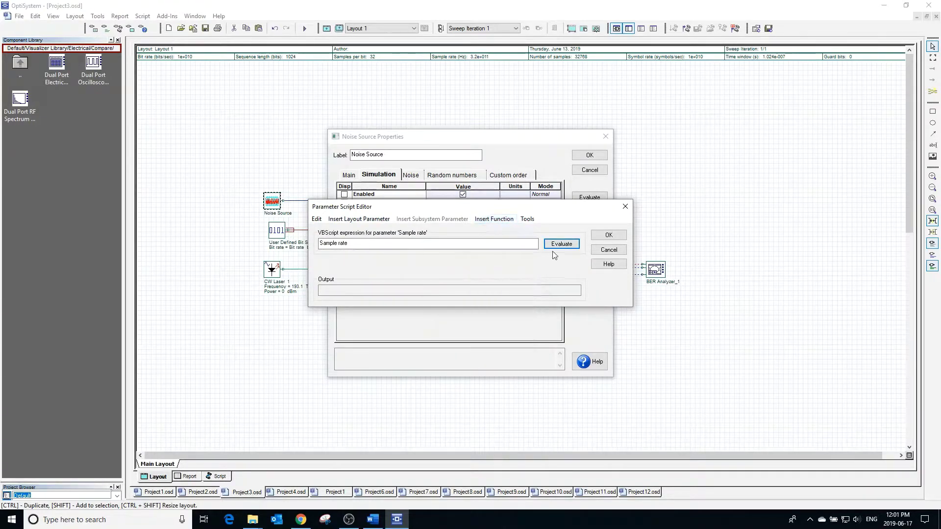
click(609, 236)
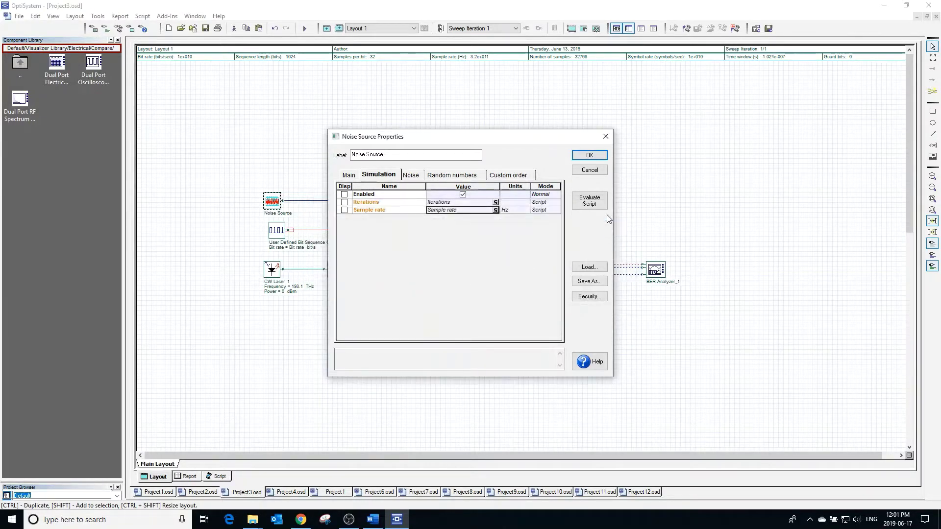
click(605, 137)
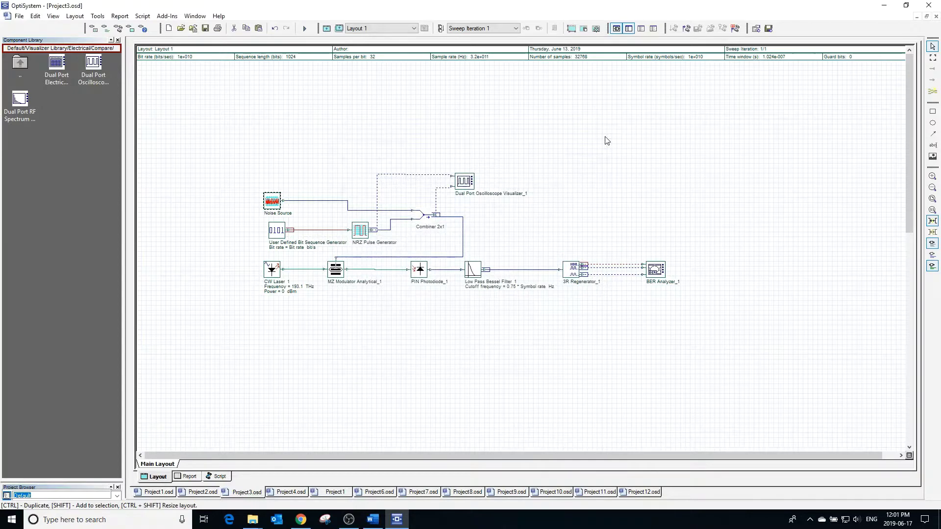
Step: Set the layout's Simulation window to 'Set sample rate' and Samples per bit to 64
double_click(464, 60)
click(456, 194)
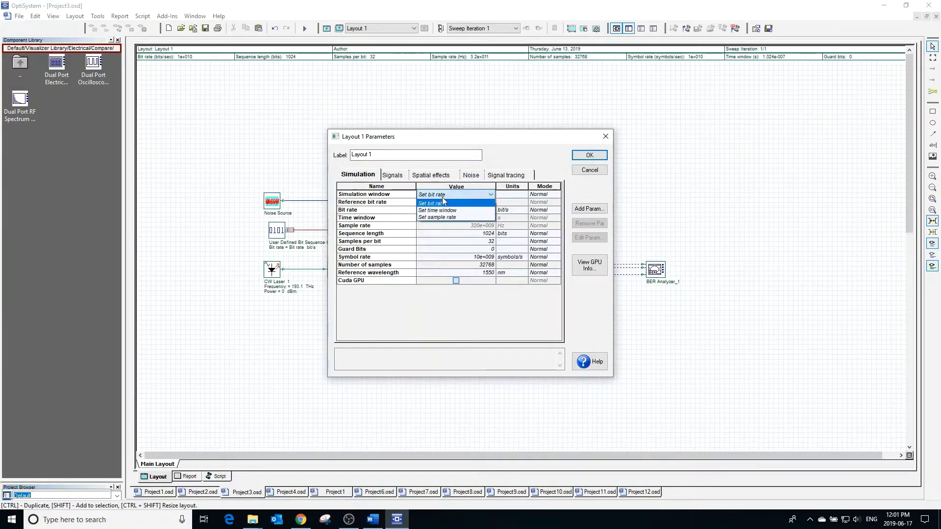
click(447, 221)
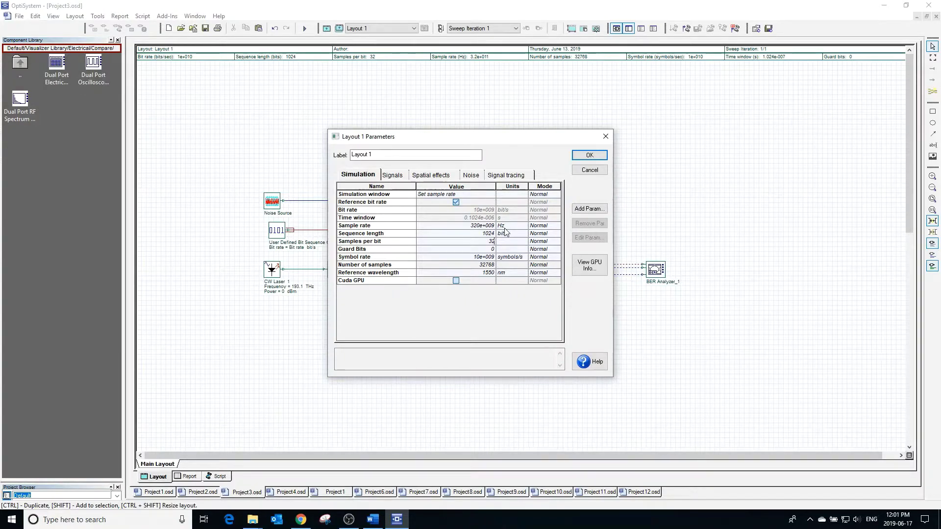
key(BackSpace)
key(BackSpace)
text(64)
key(Return)
Step: Apply the layout parameters and evaluate the Noise Source's scripted simulation parameters
click(580, 157)
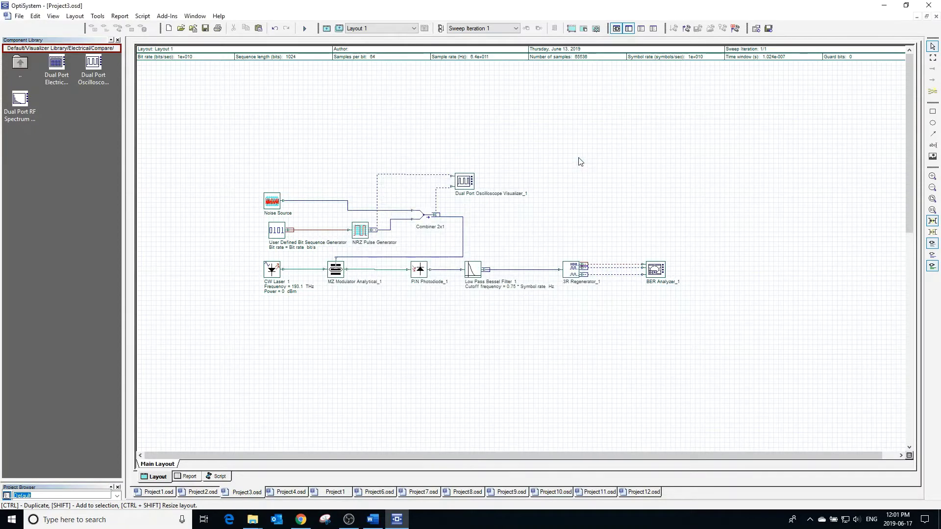
double_click(272, 201)
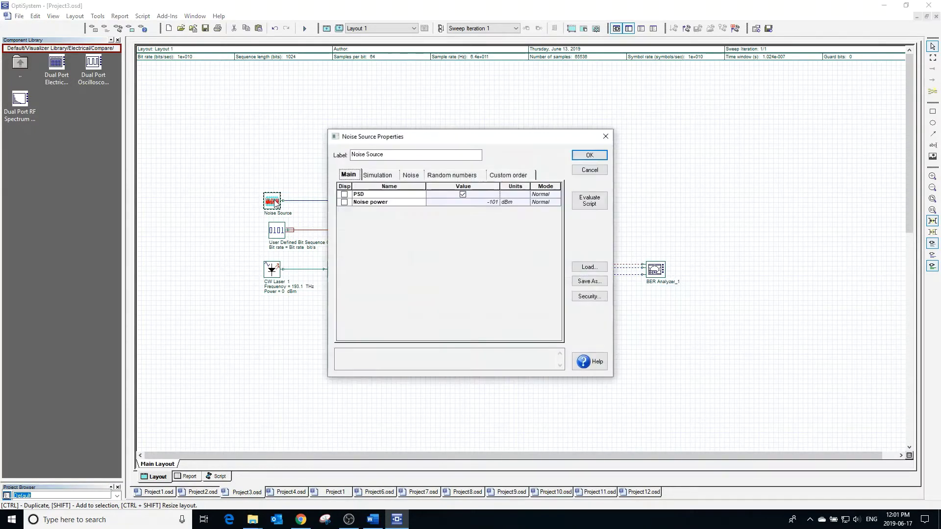
click(385, 178)
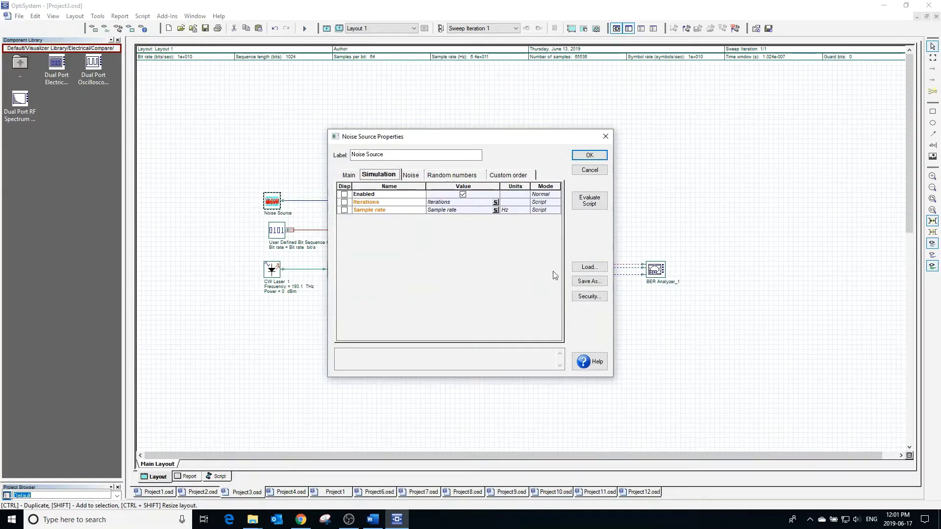
click(593, 206)
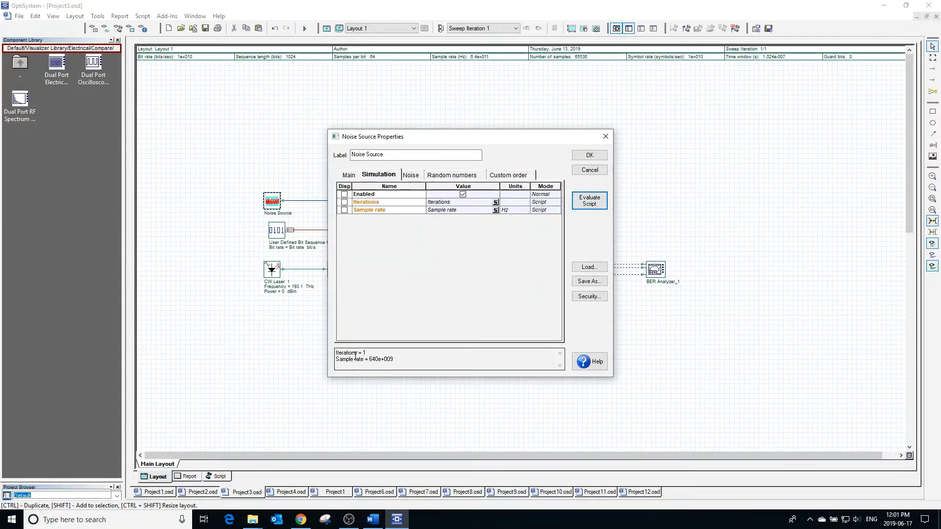
Step: Turn off random seed generation in the Noise Source, keeping a fixed seed index of 1
click(455, 176)
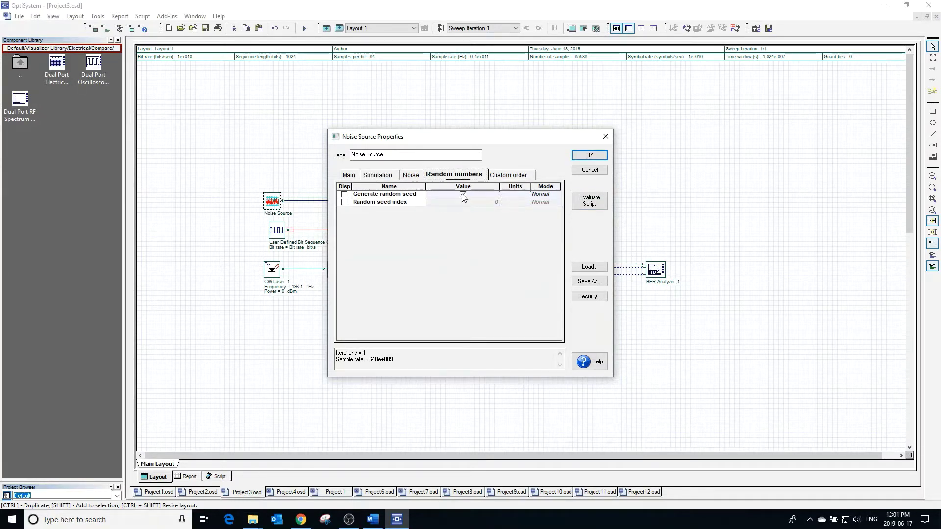
click(463, 195)
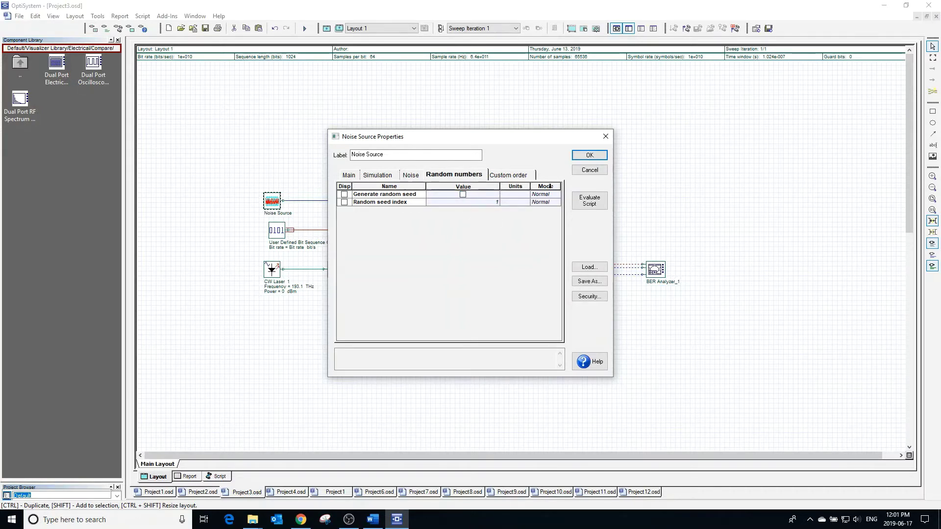
click(590, 155)
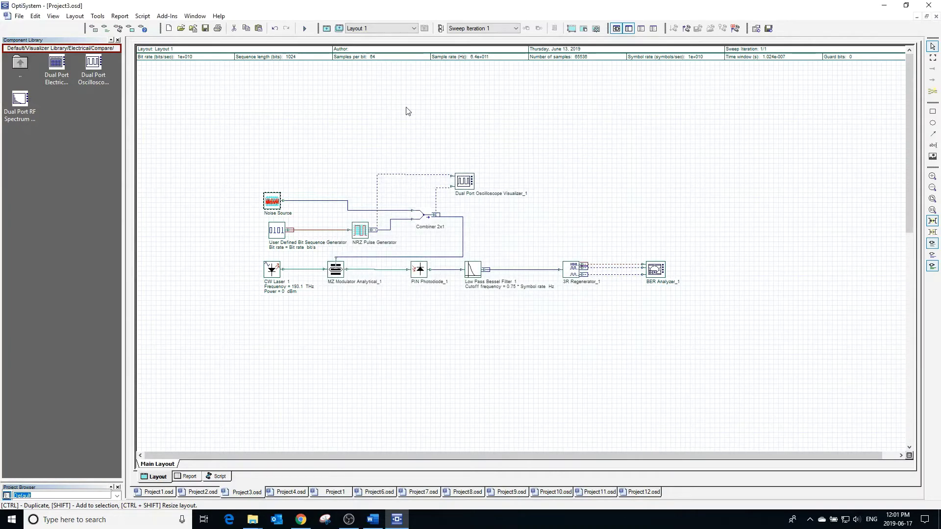
Step: Check the Dual Port Oscilloscope traces and recalculate the whole project with the fixed seed
click(304, 28)
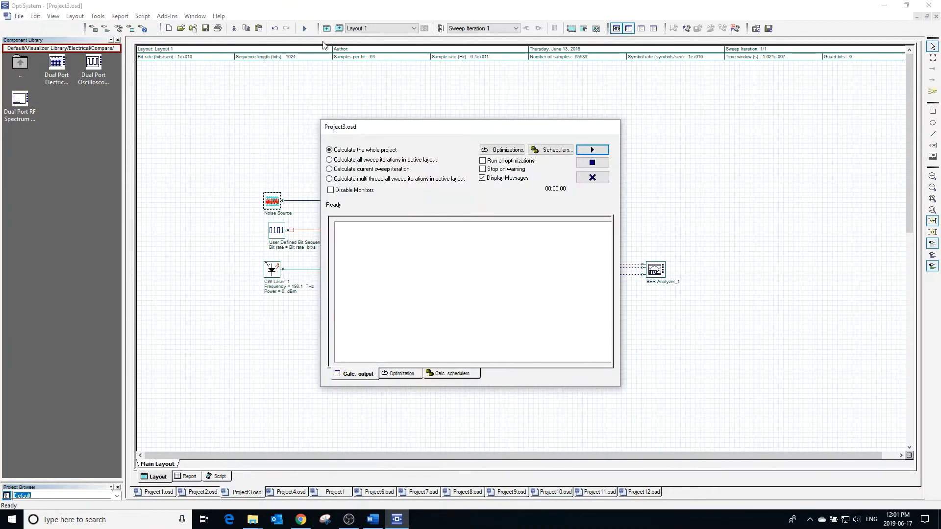
click(594, 178)
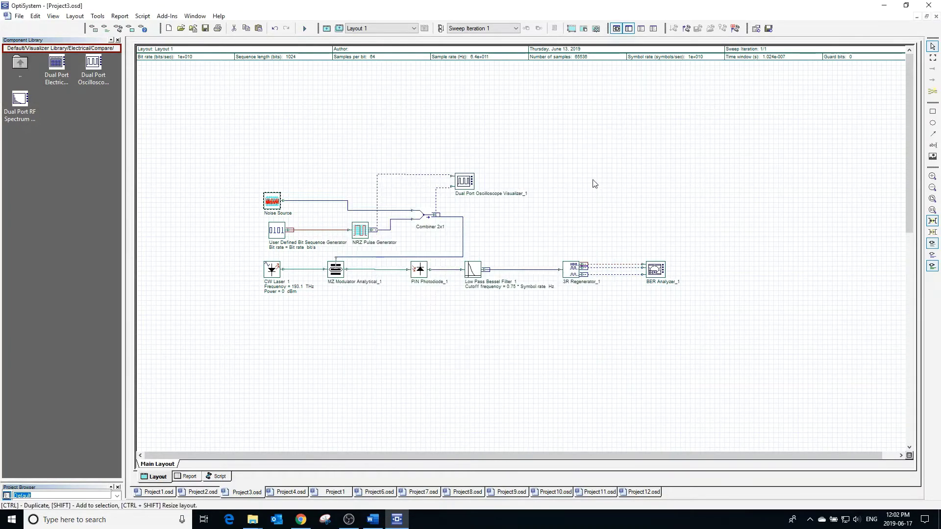
double_click(468, 186)
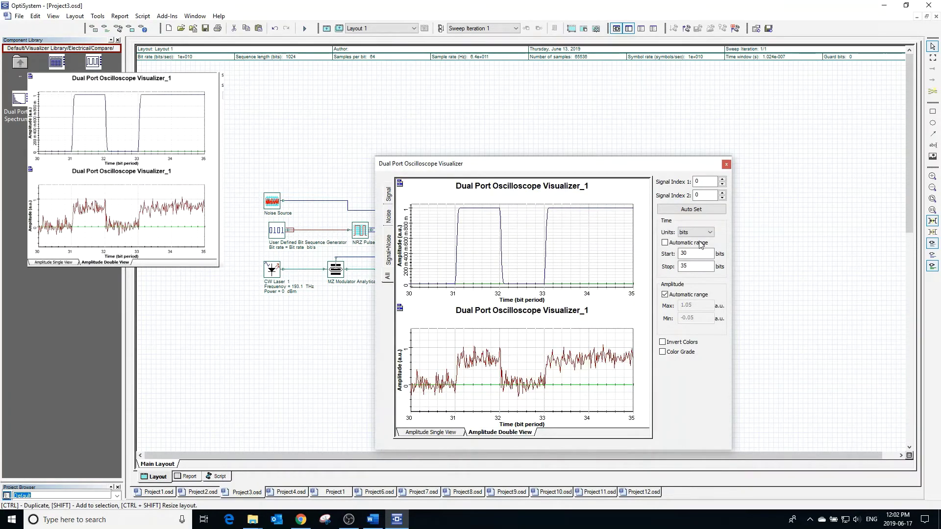
click(727, 164)
click(305, 29)
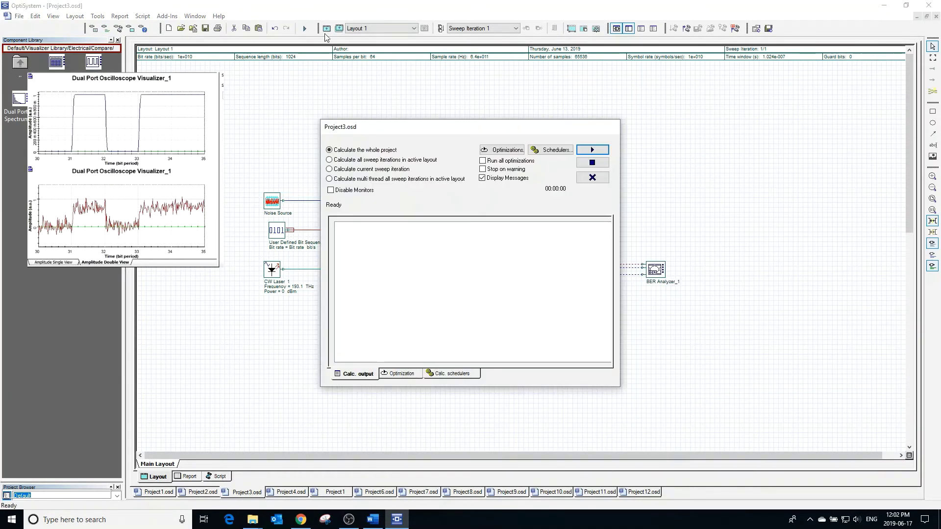
click(593, 150)
click(599, 180)
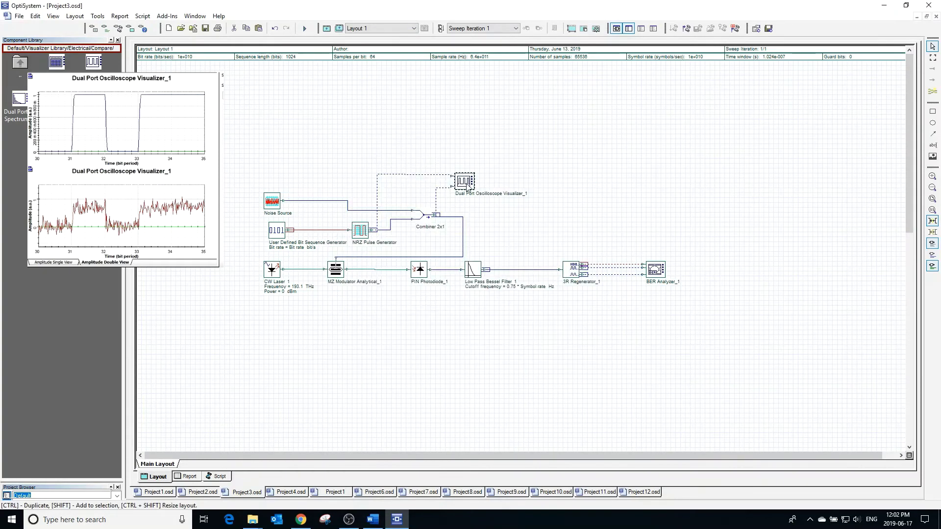